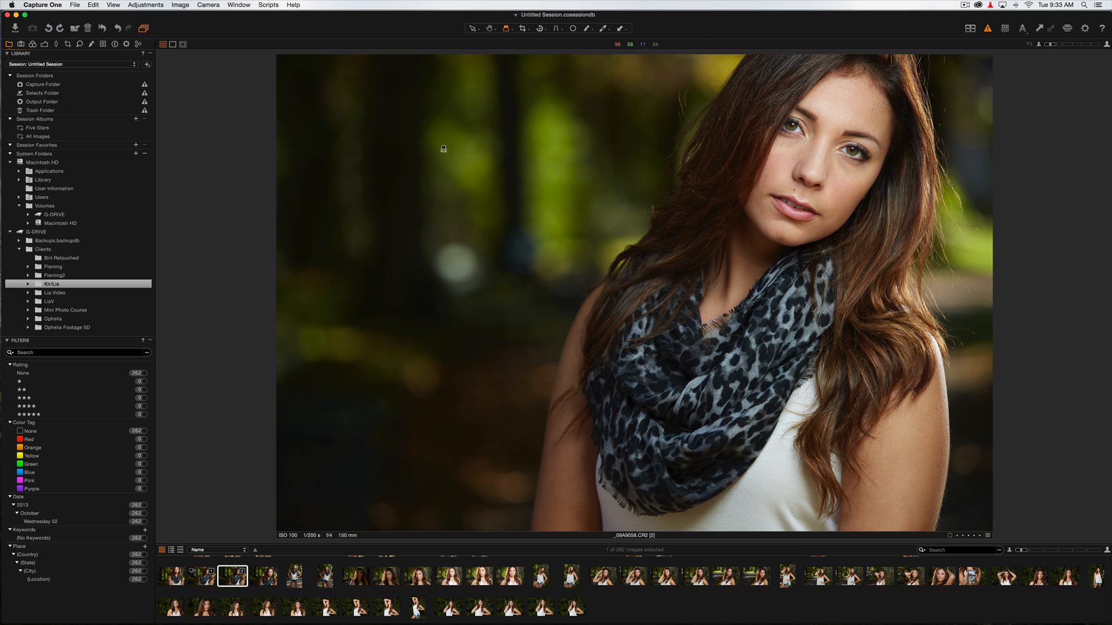
Step: Review the list of available workspace layouts
{"action": "left_click", "coordinate": [232, 4]}
{"action": "mouse_move", "coordinate": [250, 50]}
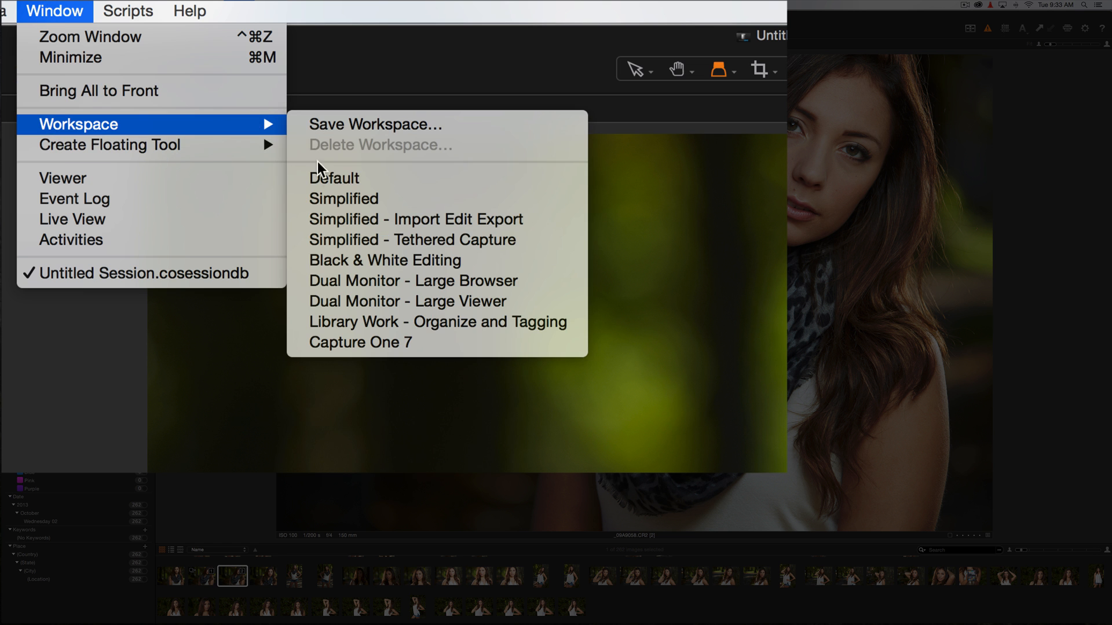
{"action": "left_click", "coordinate": [320, 177]}
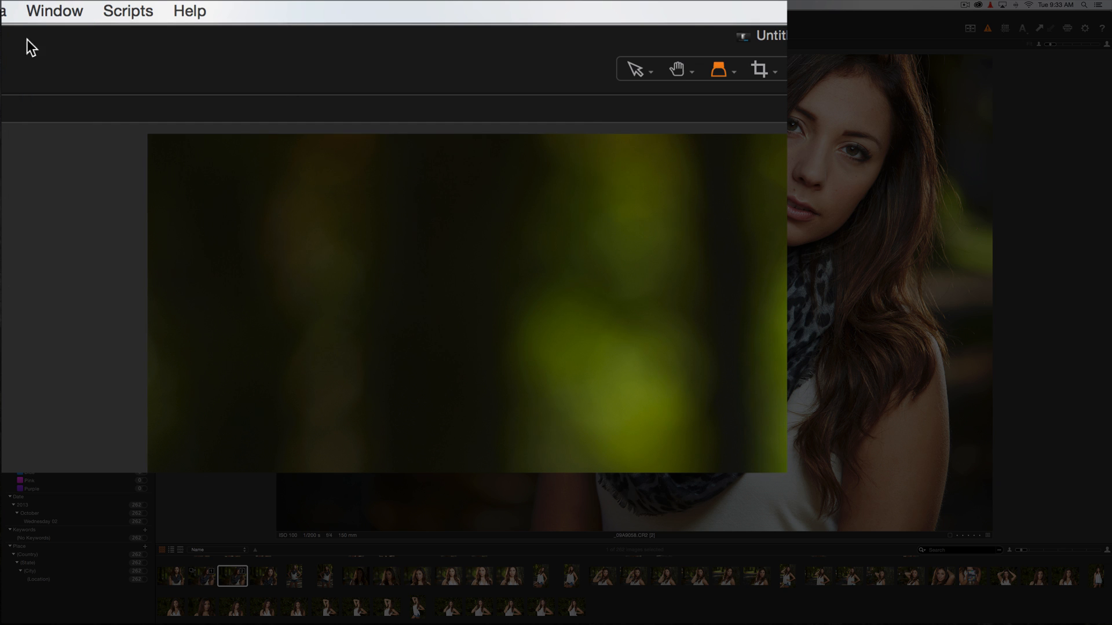
{"action": "left_click", "coordinate": [51, 10]}
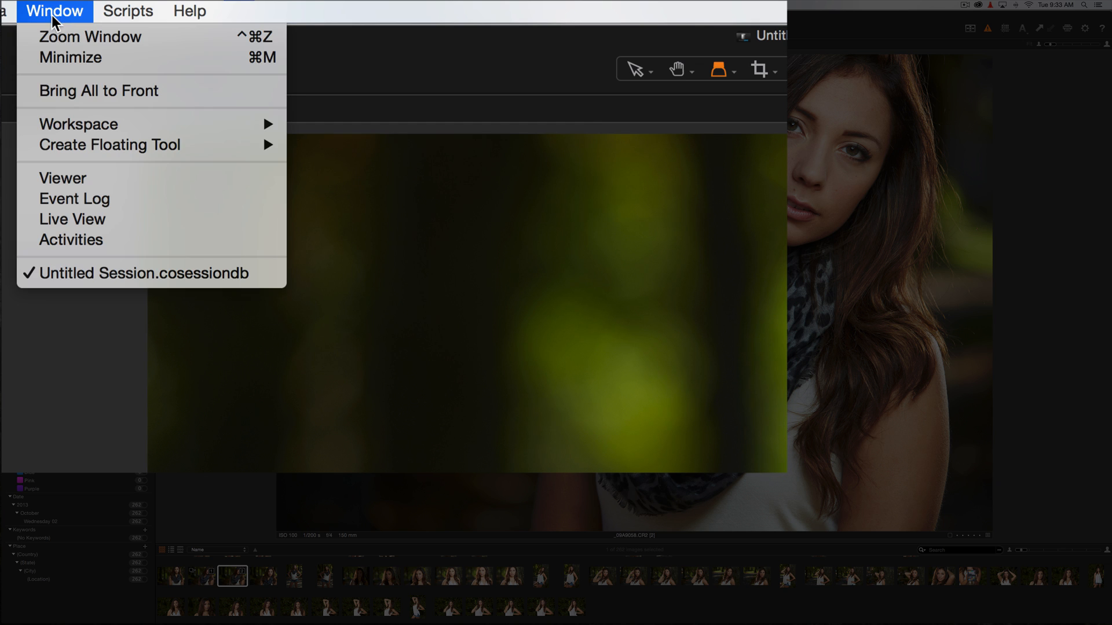
{"action": "mouse_move", "coordinate": [82, 124]}
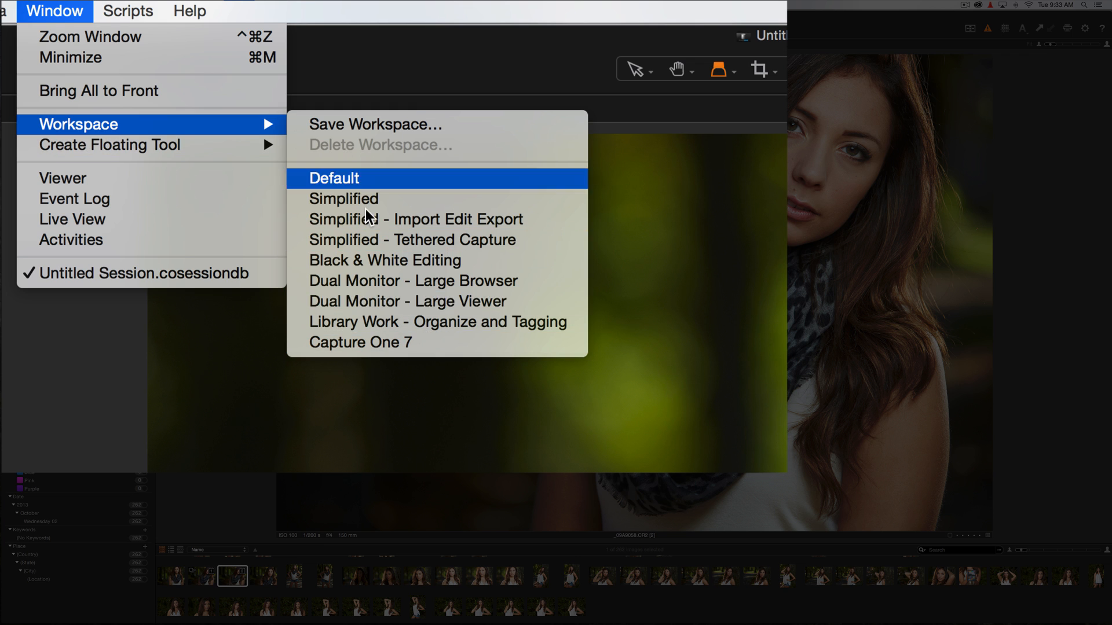
{"action": "left_click", "coordinate": [20, 397]}
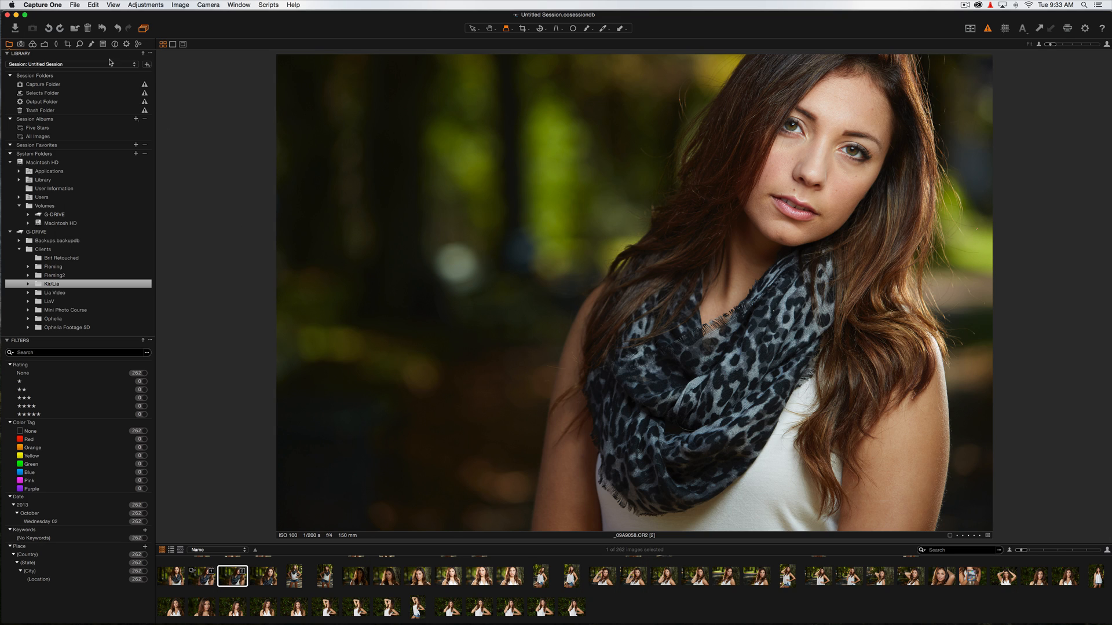
Step: Open the application preferences, look over the general settings, and close the preferences window
{"action": "left_click", "coordinate": [63, 4]}
{"action": "left_click", "coordinate": [62, 4]}
{"action": "left_click", "coordinate": [63, 4]}
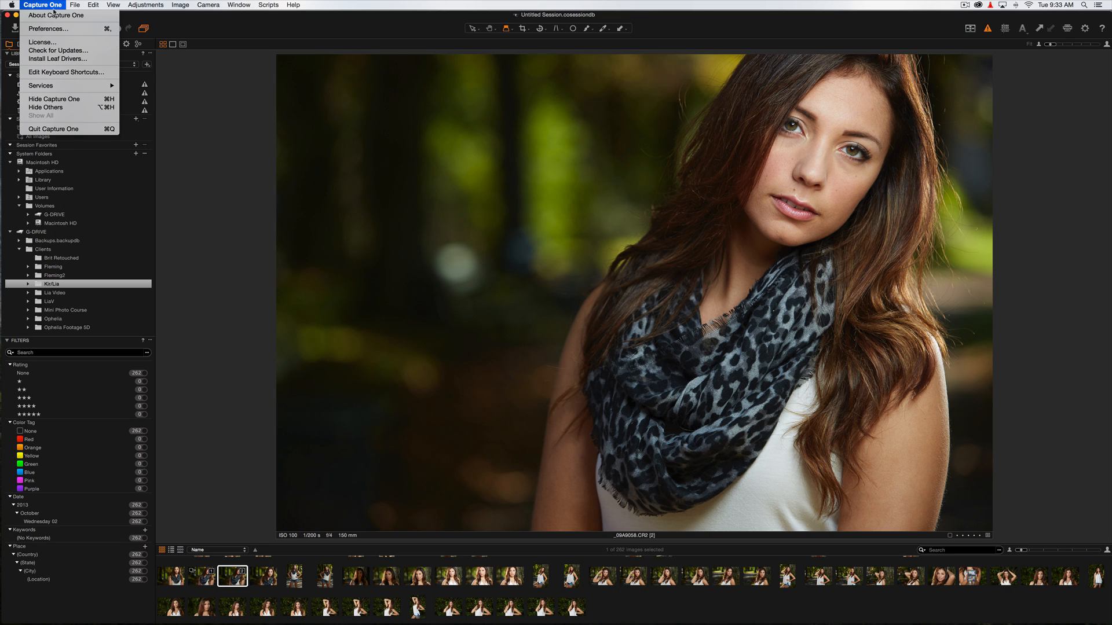
{"action": "left_click", "coordinate": [54, 30]}
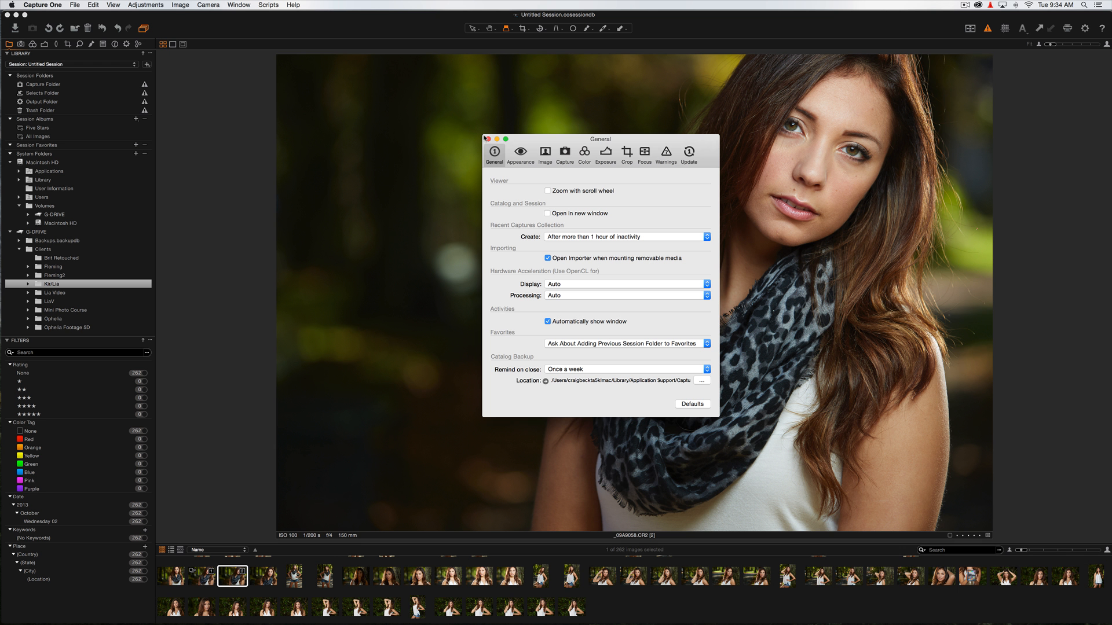
{"action": "left_click", "coordinate": [487, 139]}
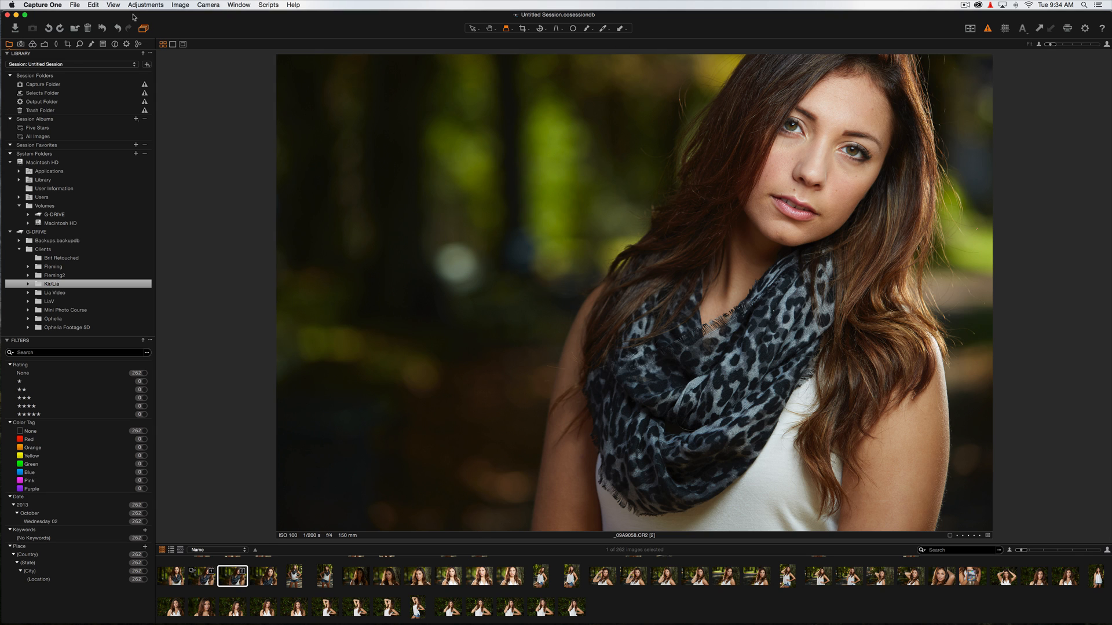
Step: Place the thumbnail browser to the right of the viewer and narrow it to two columns of thumbnails
{"action": "left_click", "coordinate": [114, 4]}
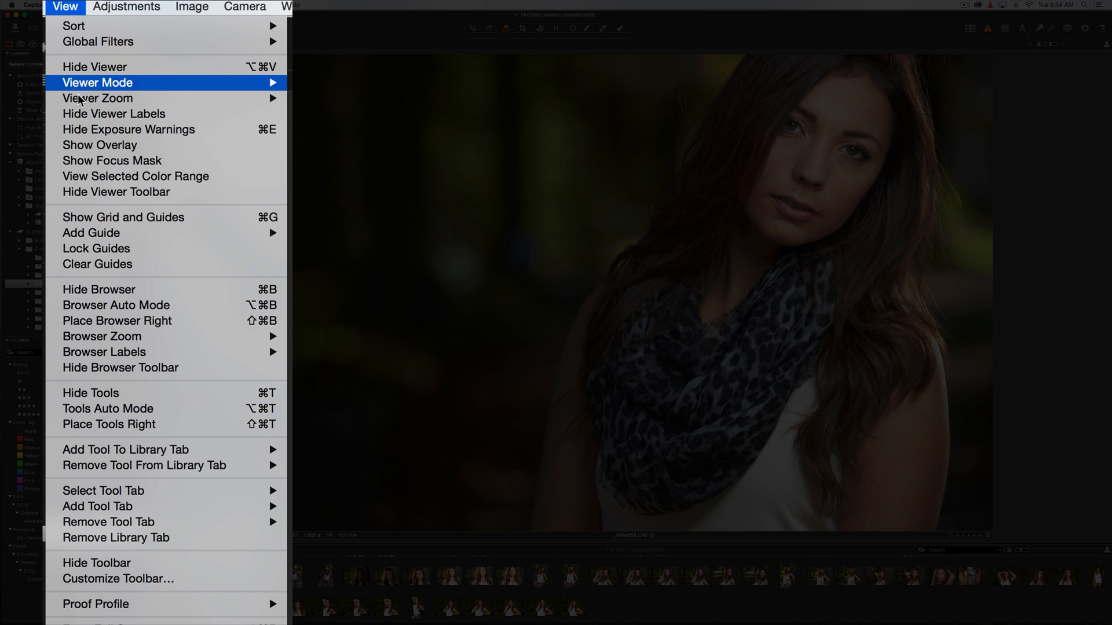
{"action": "left_click", "coordinate": [102, 322]}
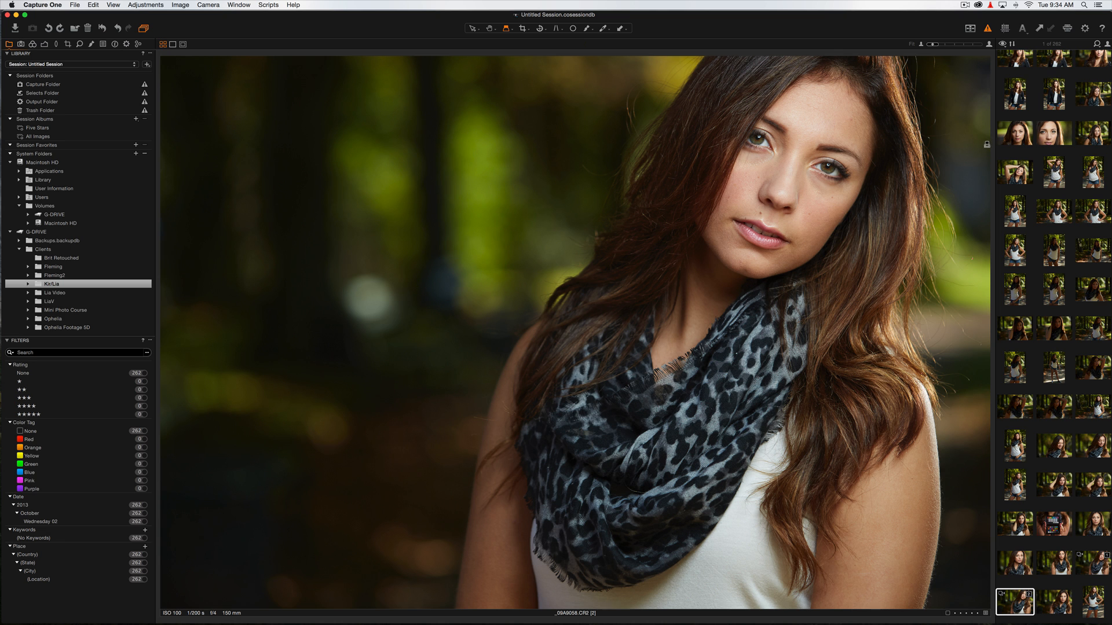
{"action": "left_click_drag", "start_coordinate": [996, 140], "coordinate": [1069, 128]}
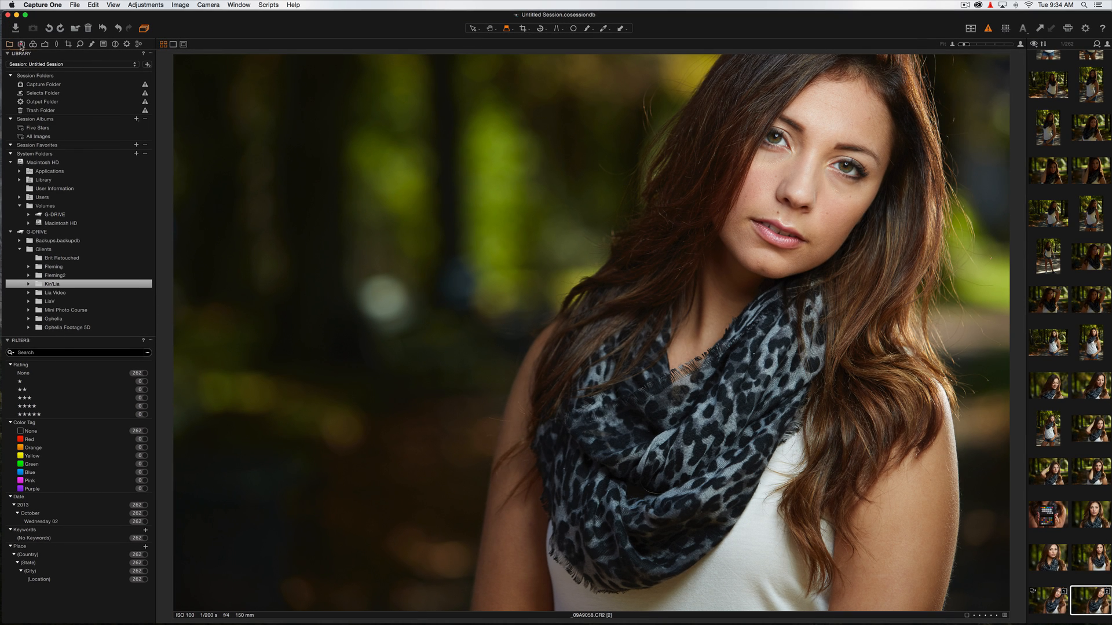
Step: Look over the tethered capture tools, dismissing the capture folder alert
{"action": "left_click", "coordinate": [21, 44]}
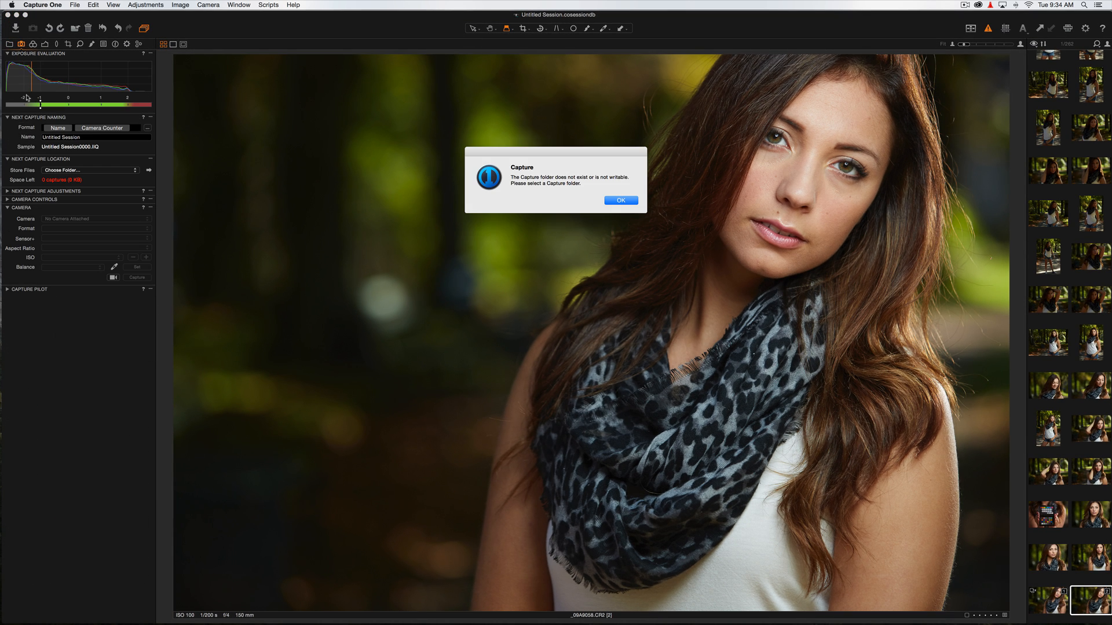
{"action": "left_click", "coordinate": [607, 200]}
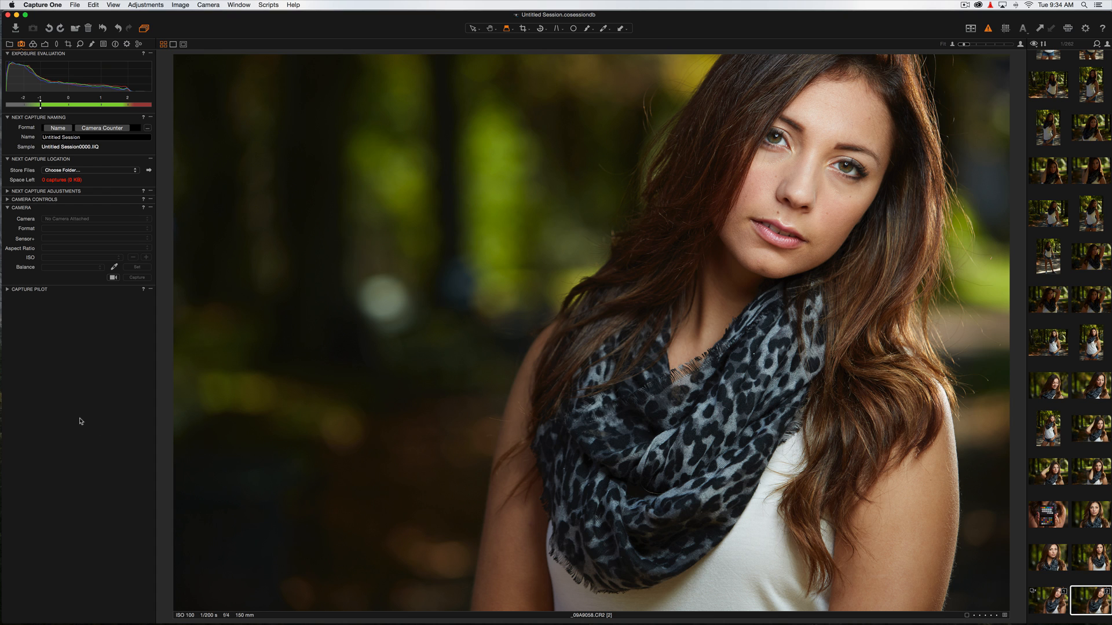
Step: In the color tools, try the Auto curve for the portrait's base characteristics, and return it to Film Standard
{"action": "left_click", "coordinate": [34, 44]}
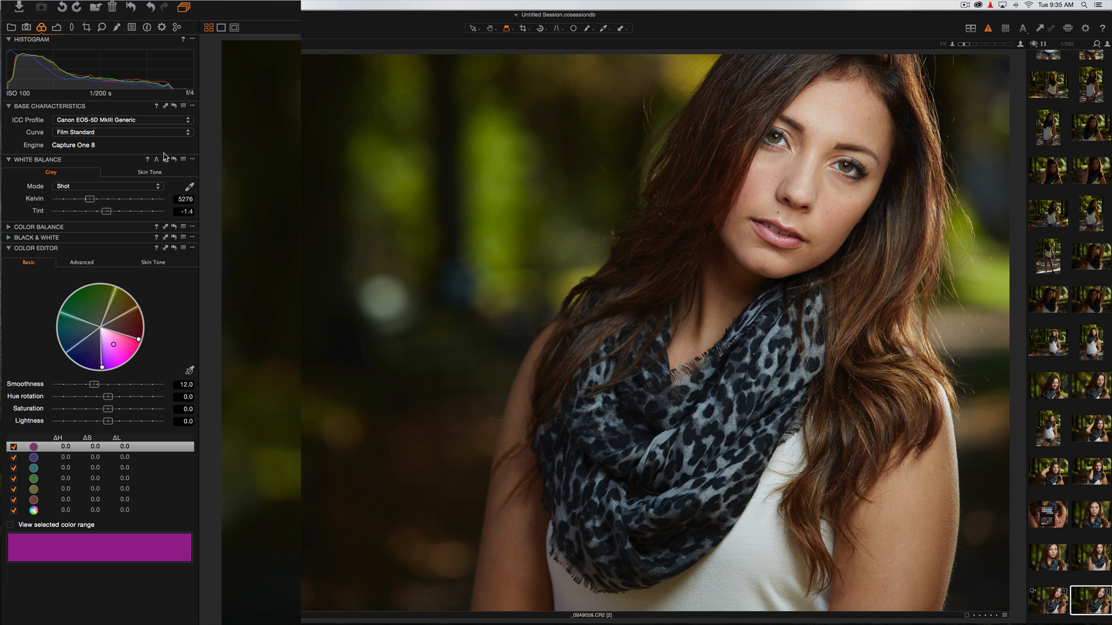
{"action": "left_click", "coordinate": [187, 133]}
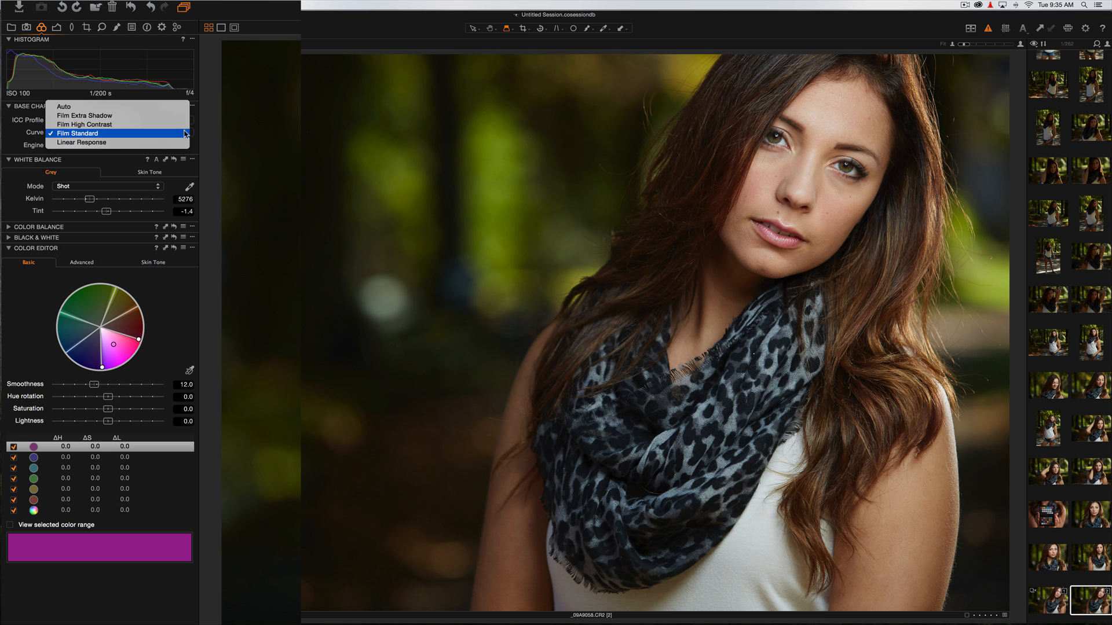
{"action": "left_click", "coordinate": [174, 107]}
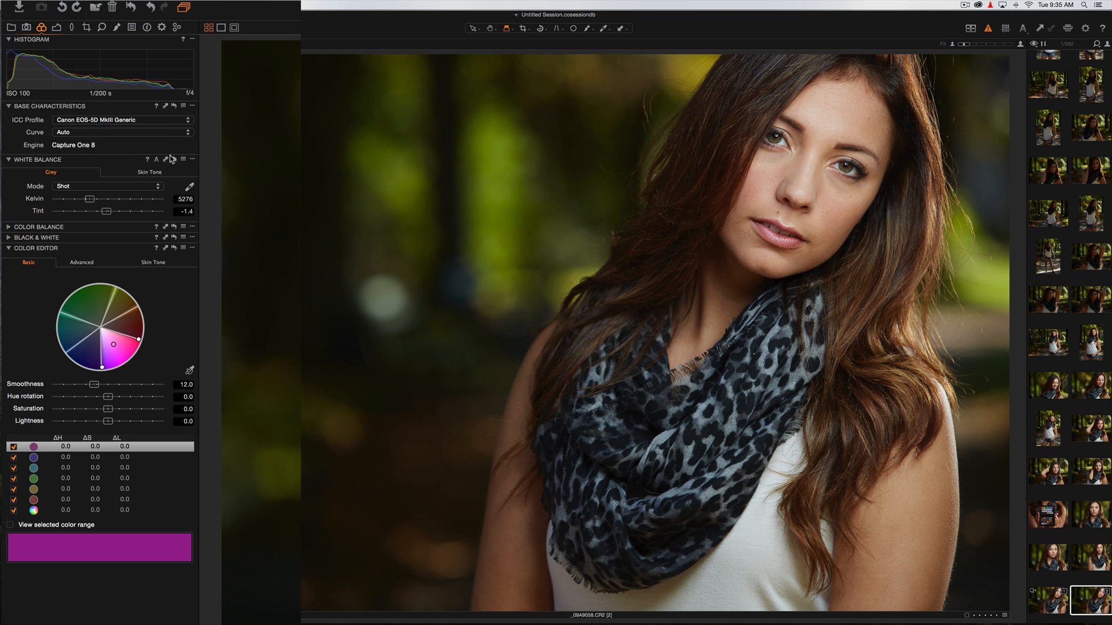
{"action": "left_click", "coordinate": [179, 134]}
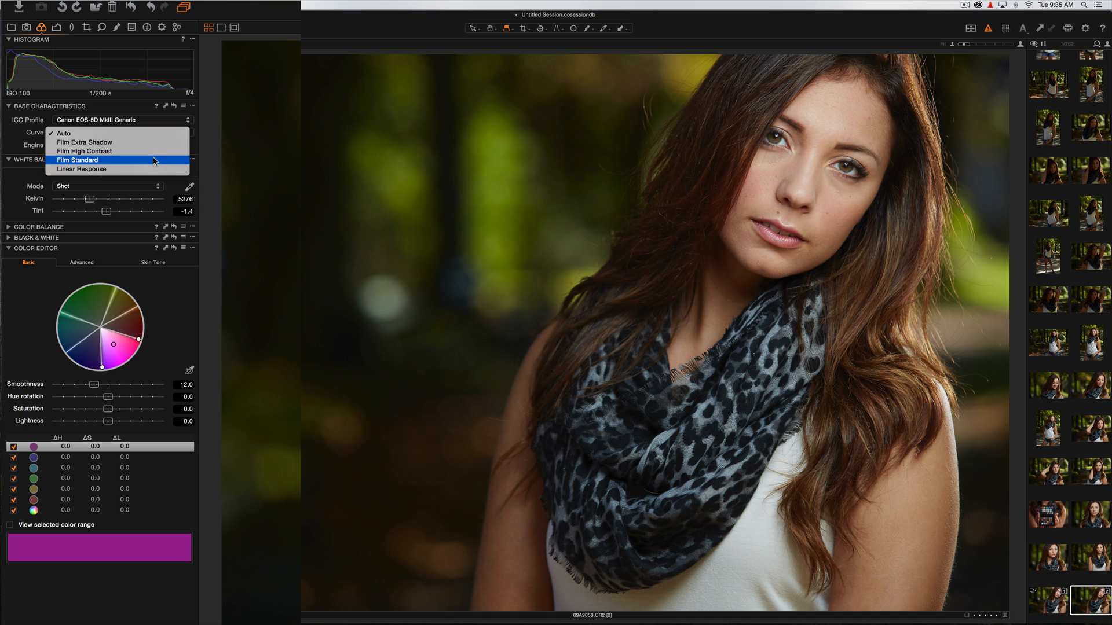
{"action": "left_click", "coordinate": [154, 160]}
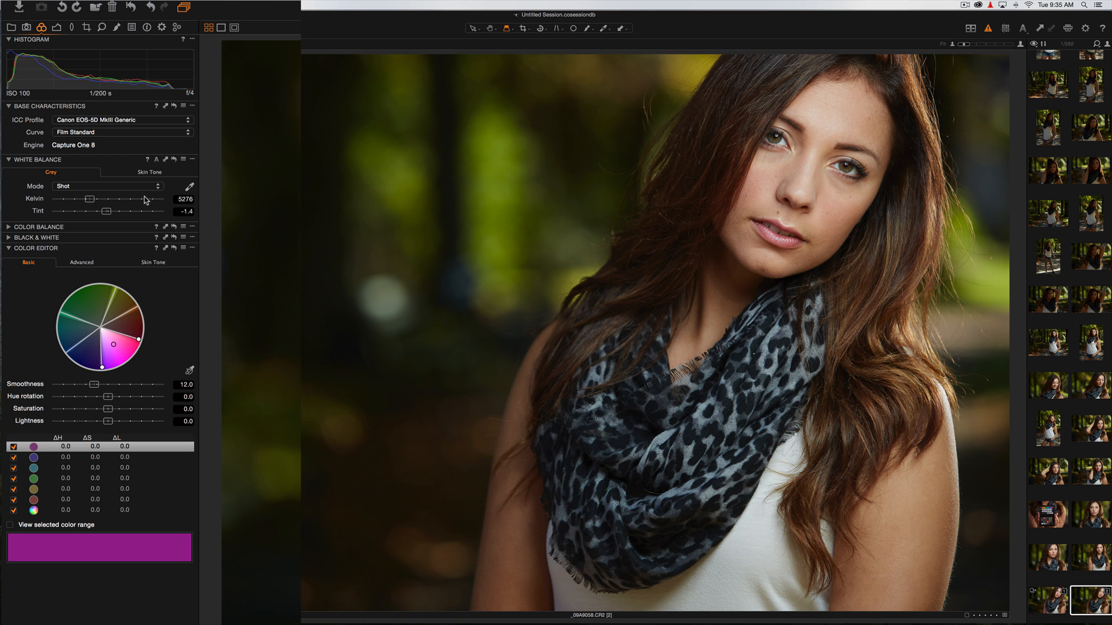
Step: Set the portrait's white balance to Kelvin 5026 and Tint 1.0, and look at the Color Balance controls
{"action": "mouse_move", "coordinate": [89, 199]}
{"action": "left_mouse_down"}
{"action": "mouse_move", "coordinate": [69, 201]}
{"action": "mouse_move", "coordinate": [139, 202]}
{"action": "mouse_move", "coordinate": [88, 199]}
{"action": "left_mouse_up"}
{"action": "mouse_move", "coordinate": [106, 212]}
{"action": "left_mouse_down"}
{"action": "mouse_move", "coordinate": [128, 225]}
{"action": "mouse_move", "coordinate": [86, 211]}
{"action": "mouse_move", "coordinate": [107, 214]}
{"action": "left_mouse_up"}
{"action": "left_click", "coordinate": [174, 160]}
{"action": "left_click", "coordinate": [174, 160]}
{"action": "left_click", "coordinate": [174, 160]}
{"action": "left_click", "coordinate": [9, 227]}
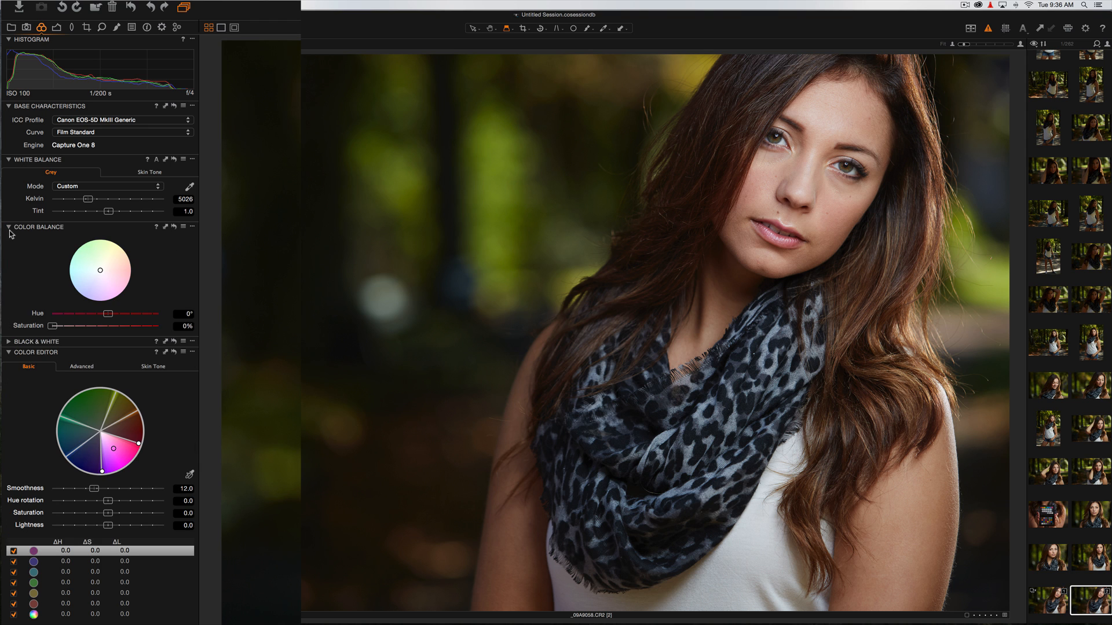
{"action": "left_click", "coordinate": [8, 227]}
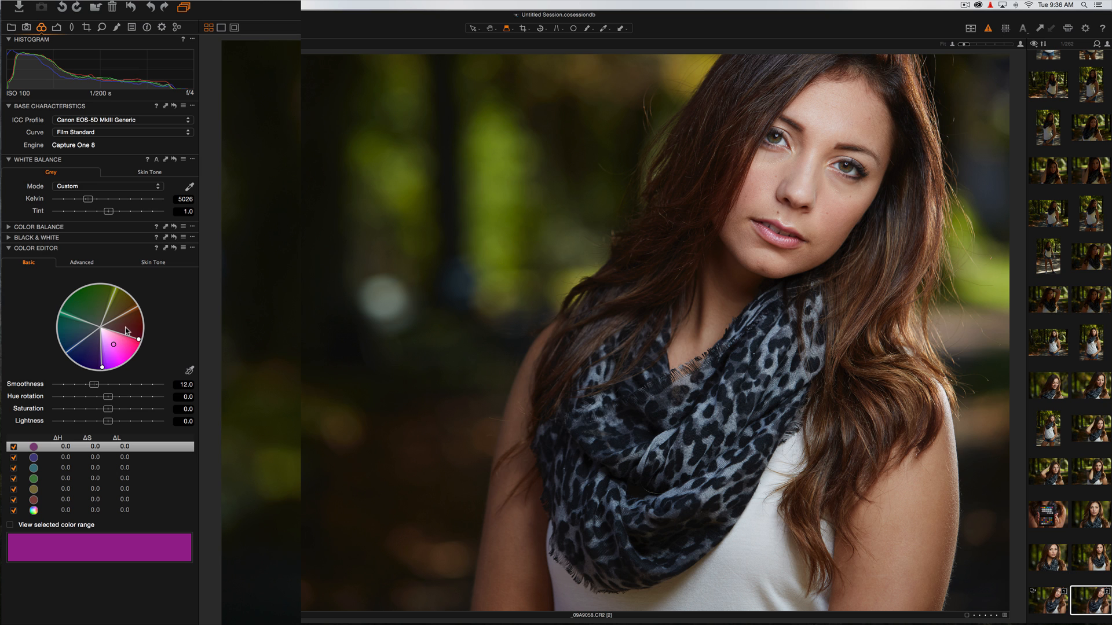
Step: In the exposure tools, try raising the High Dynamic Range shadow recovery to 23, and reset it to 0
{"action": "left_click", "coordinate": [57, 28]}
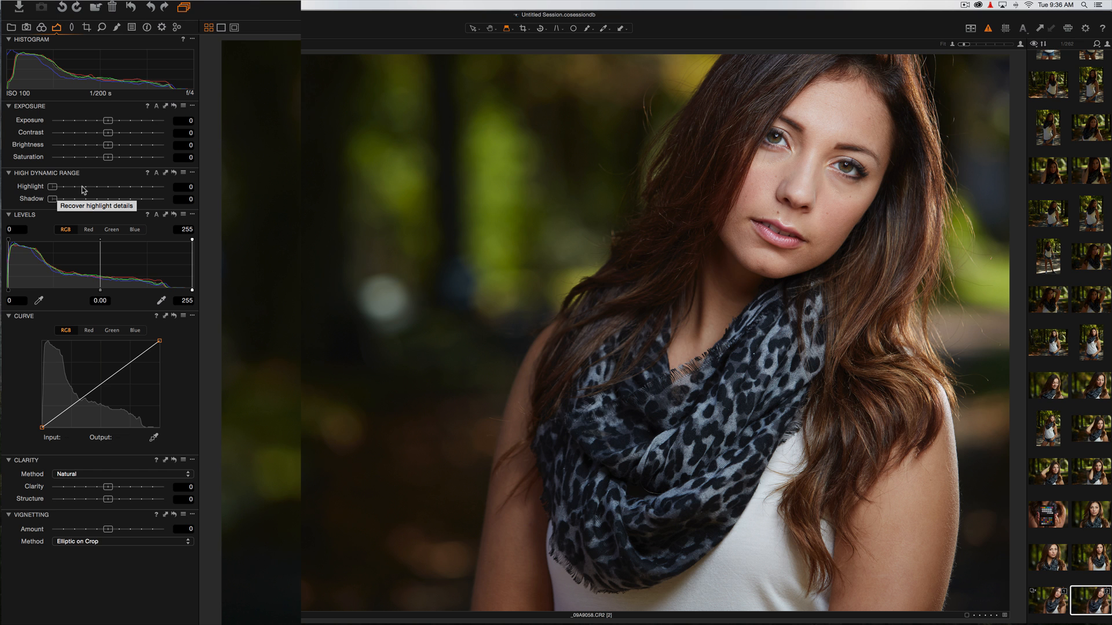
{"action": "left_click", "coordinate": [53, 200]}
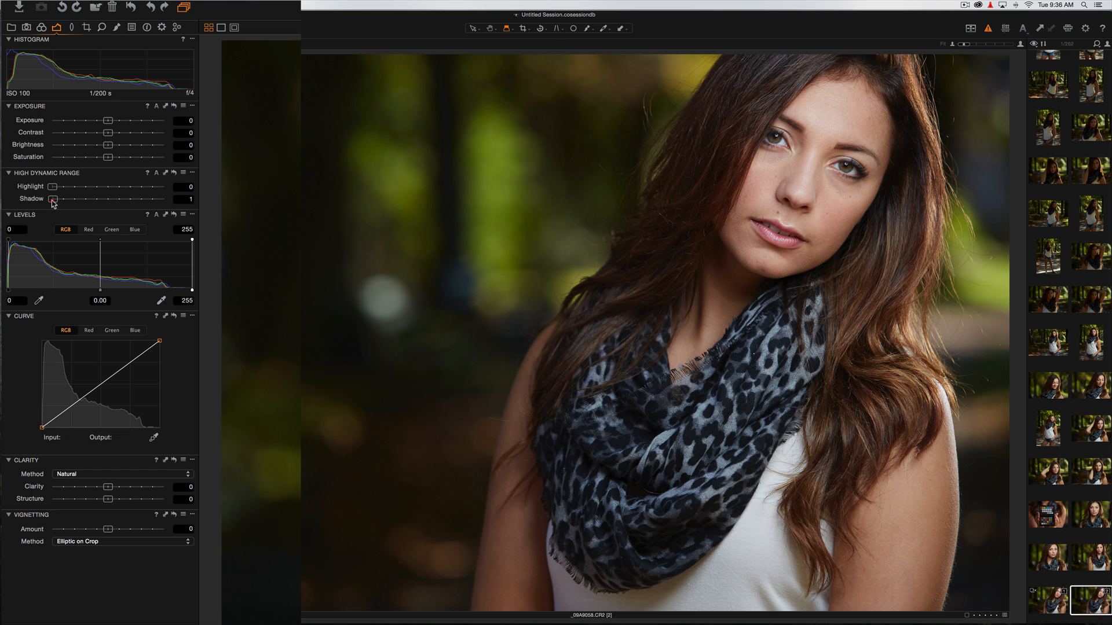
{"action": "left_click_drag", "start_coordinate": [53, 203], "coordinate": [77, 208]}
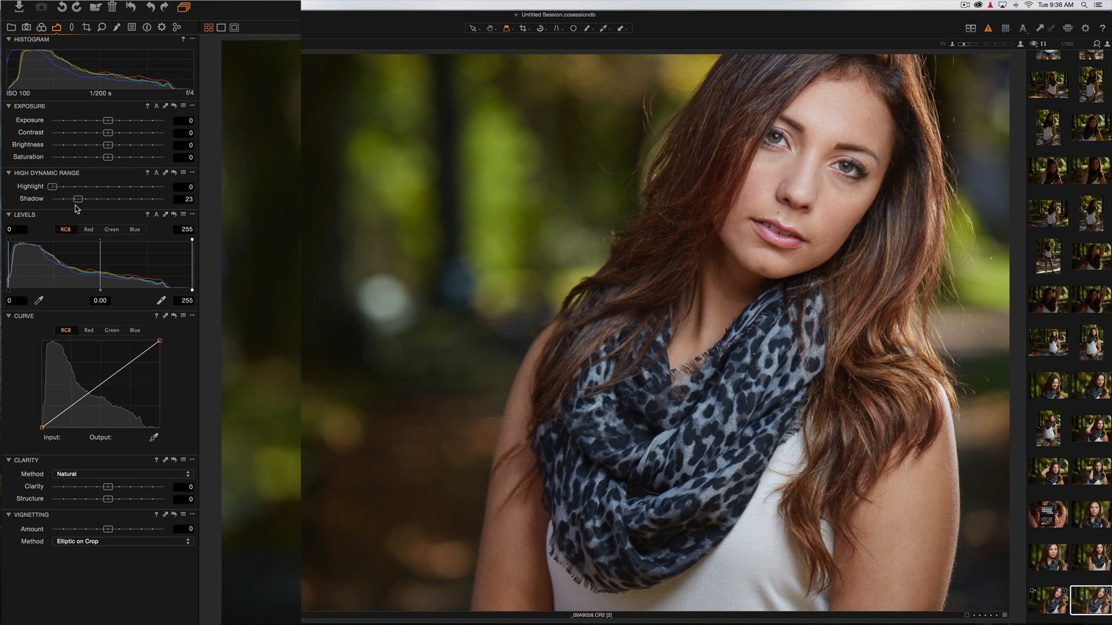
{"action": "double_click", "coordinate": [75, 205]}
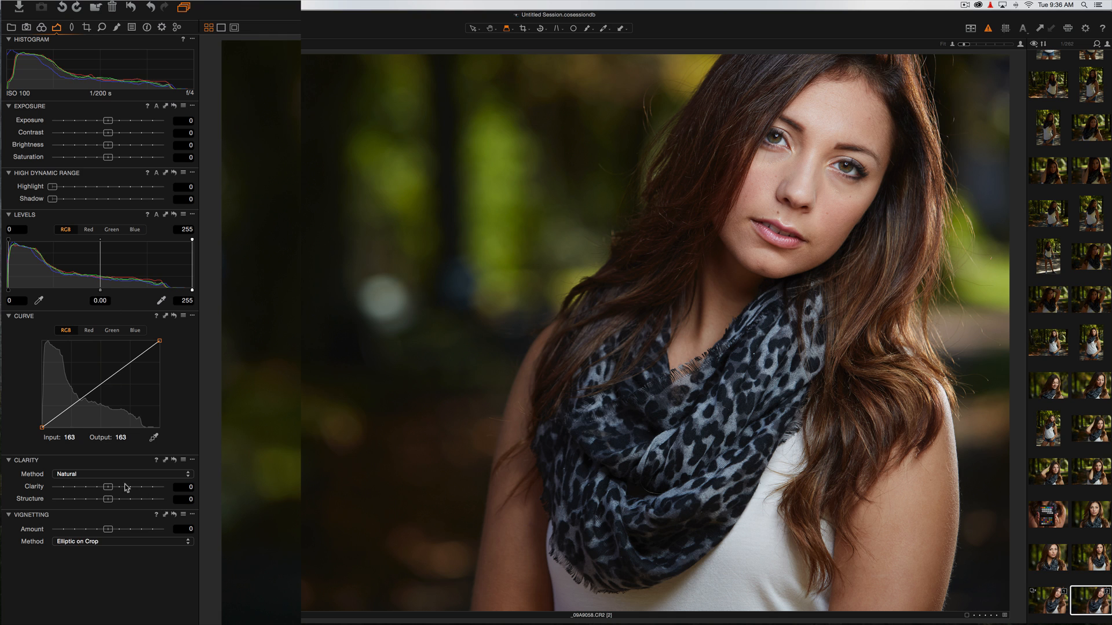
Step: Review the available clarity methods and look over the lens correction, crop and detail tools
{"action": "left_click", "coordinate": [185, 477]}
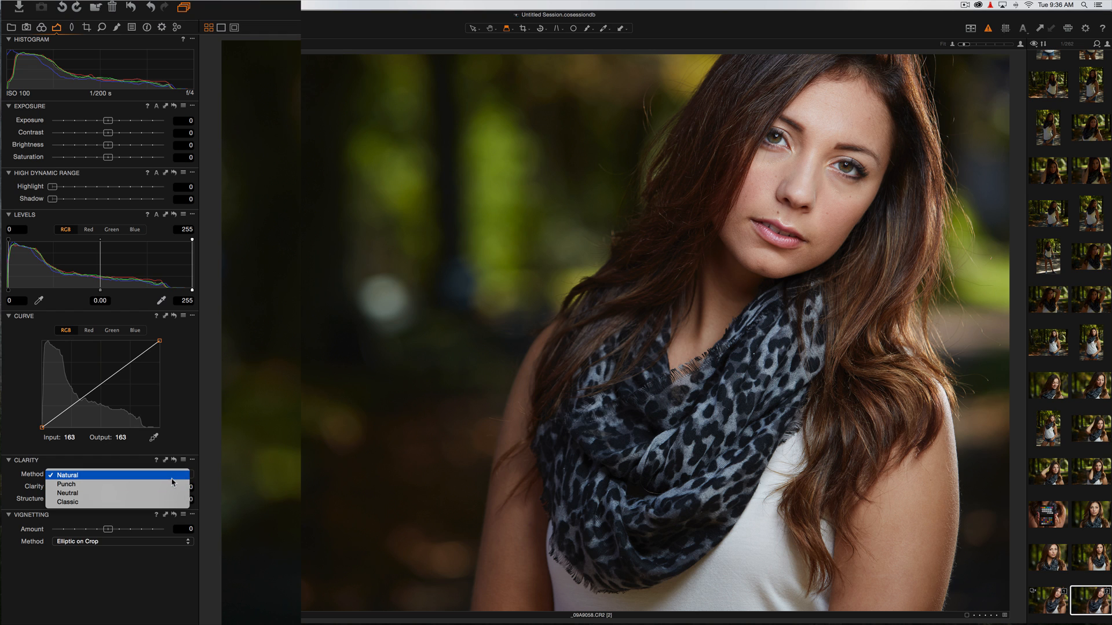
{"action": "left_click", "coordinate": [165, 476]}
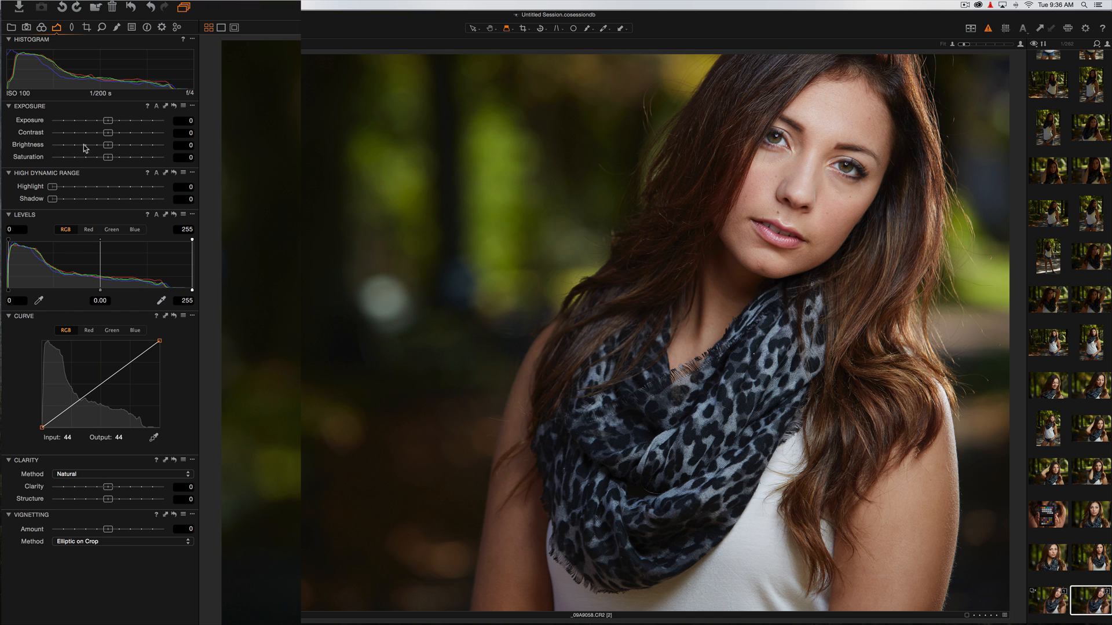
{"action": "left_click", "coordinate": [72, 29]}
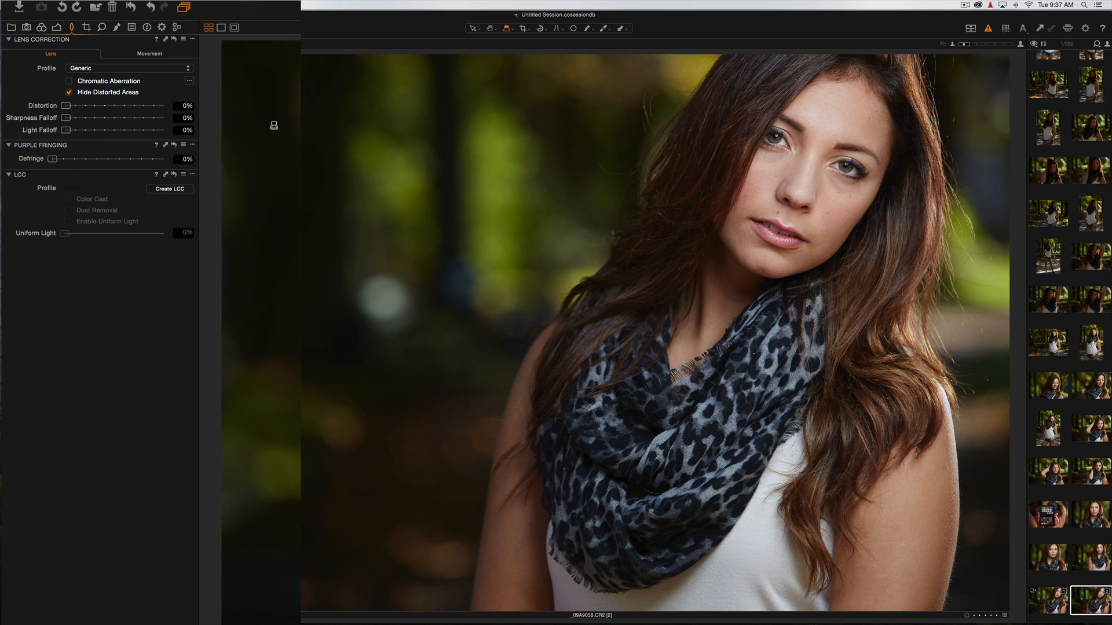
{"action": "left_click", "coordinate": [86, 28]}
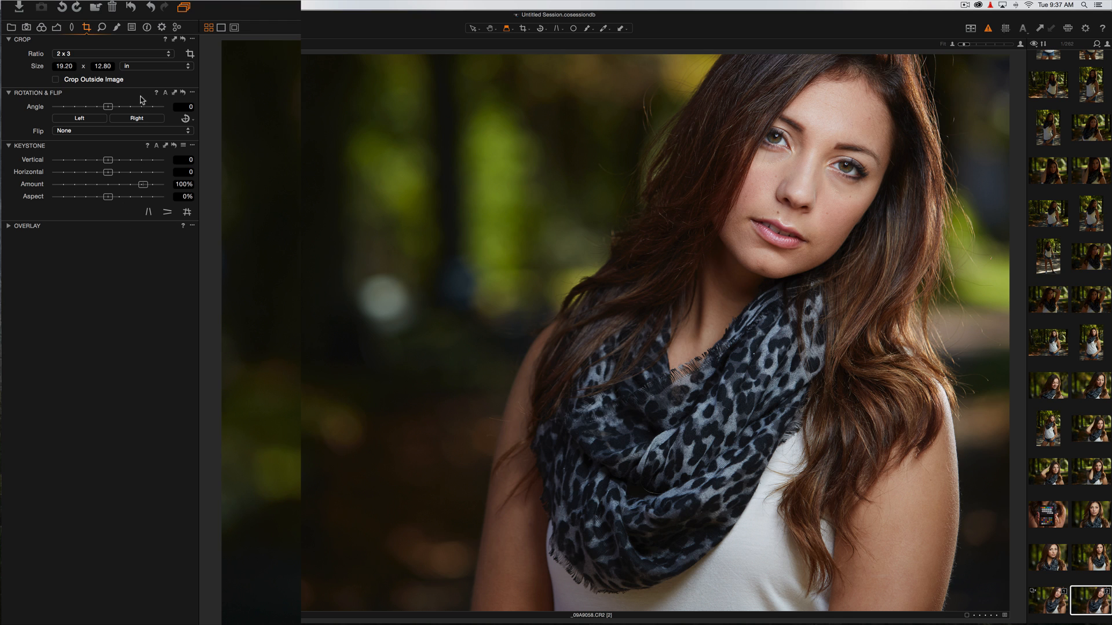
{"action": "left_click", "coordinate": [102, 27]}
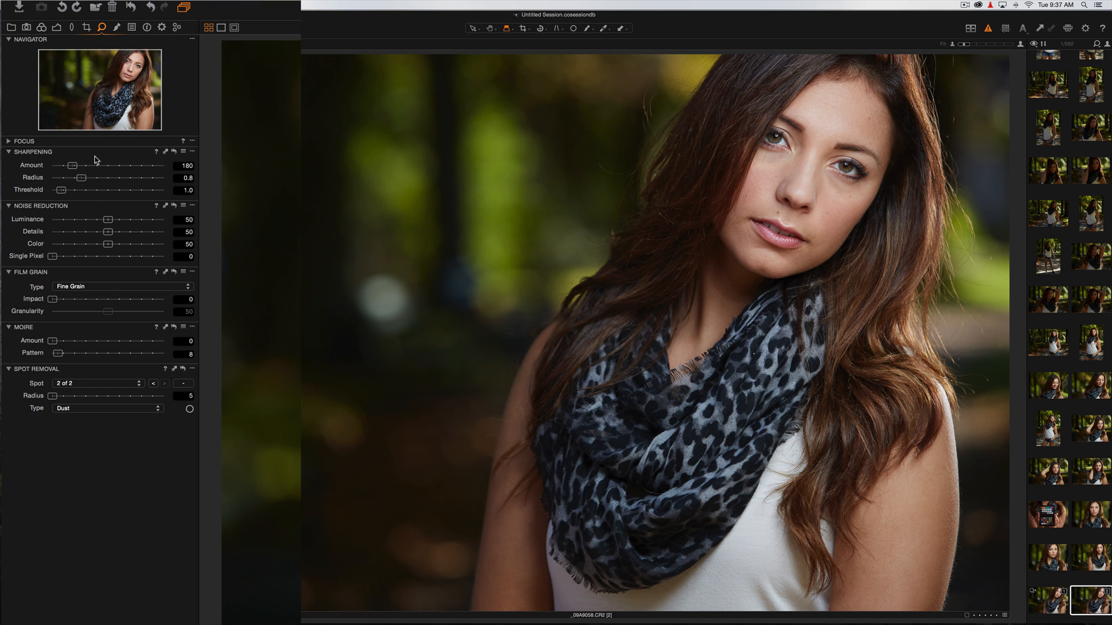
Step: Examine the local adjustments tools and the types of layers that can be added, without adding one
{"action": "left_click", "coordinate": [116, 28]}
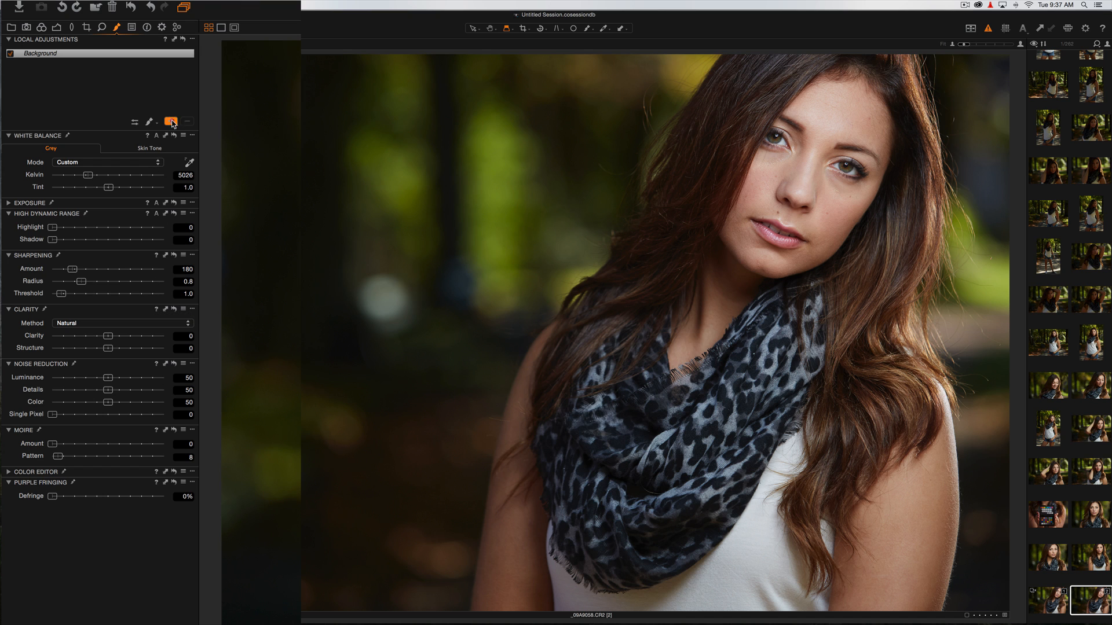
{"action": "left_click", "coordinate": [169, 122]}
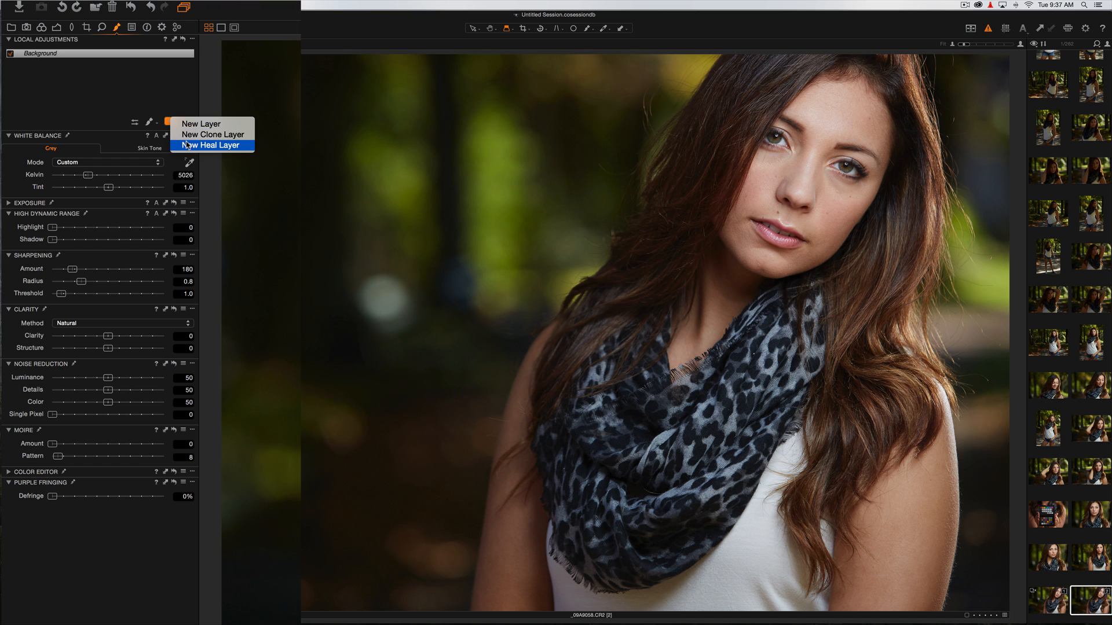
{"action": "left_click", "coordinate": [154, 67]}
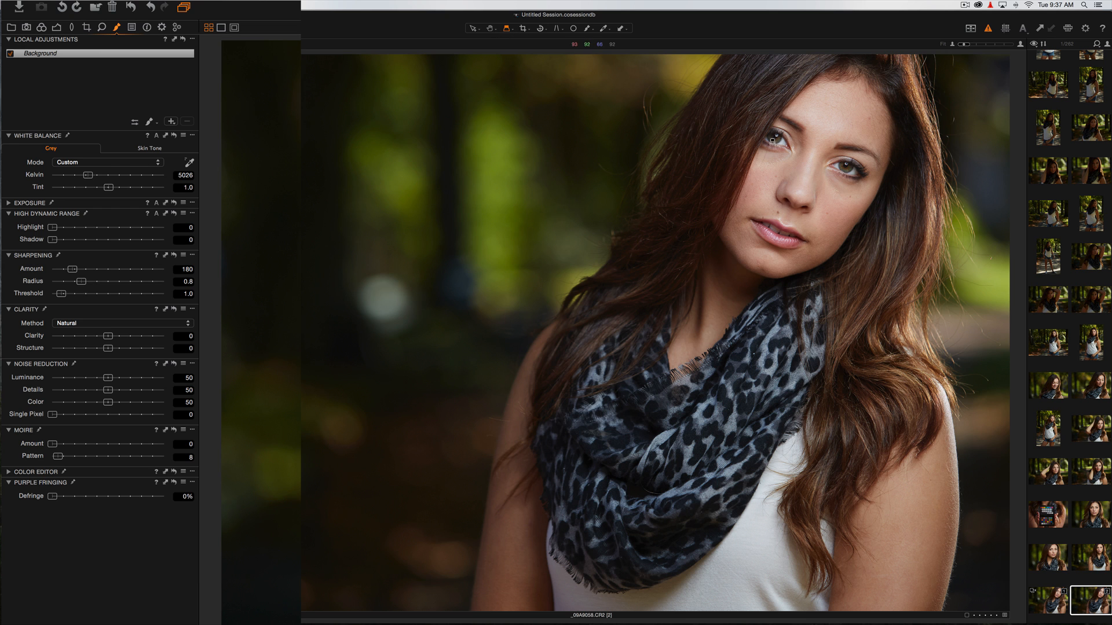
{"action": "left_click_drag", "start_coordinate": [774, 140], "coordinate": [778, 135]}
{"action": "left_click_drag", "start_coordinate": [847, 168], "coordinate": [847, 167]}
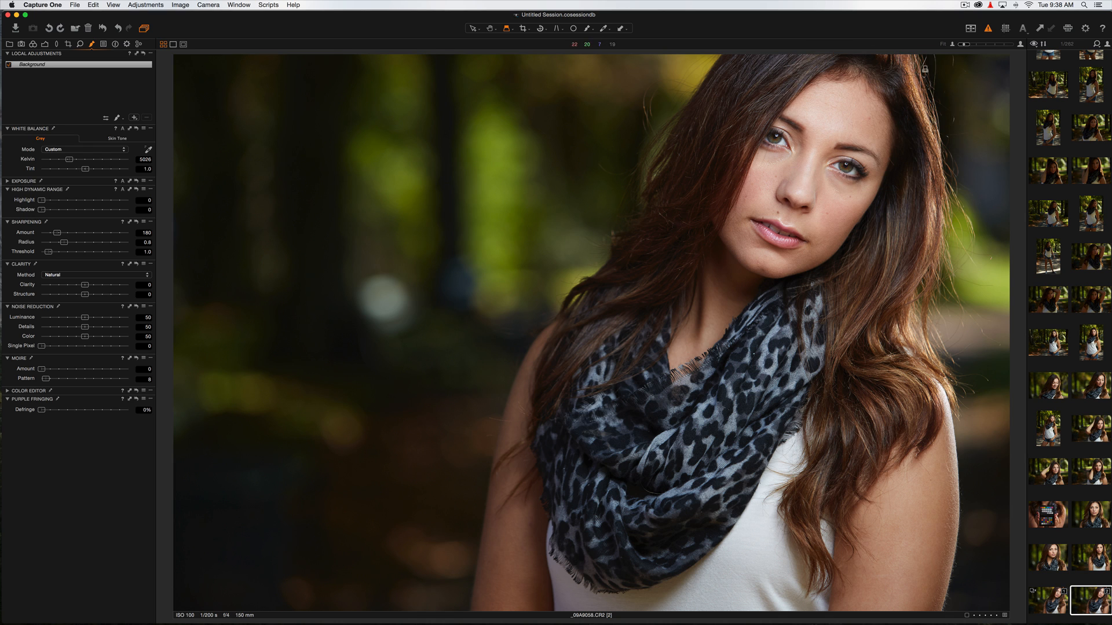
Step: Show the focus mask on the portrait to check which areas are sharp, and hide it again
{"action": "left_click", "coordinate": [969, 29]}
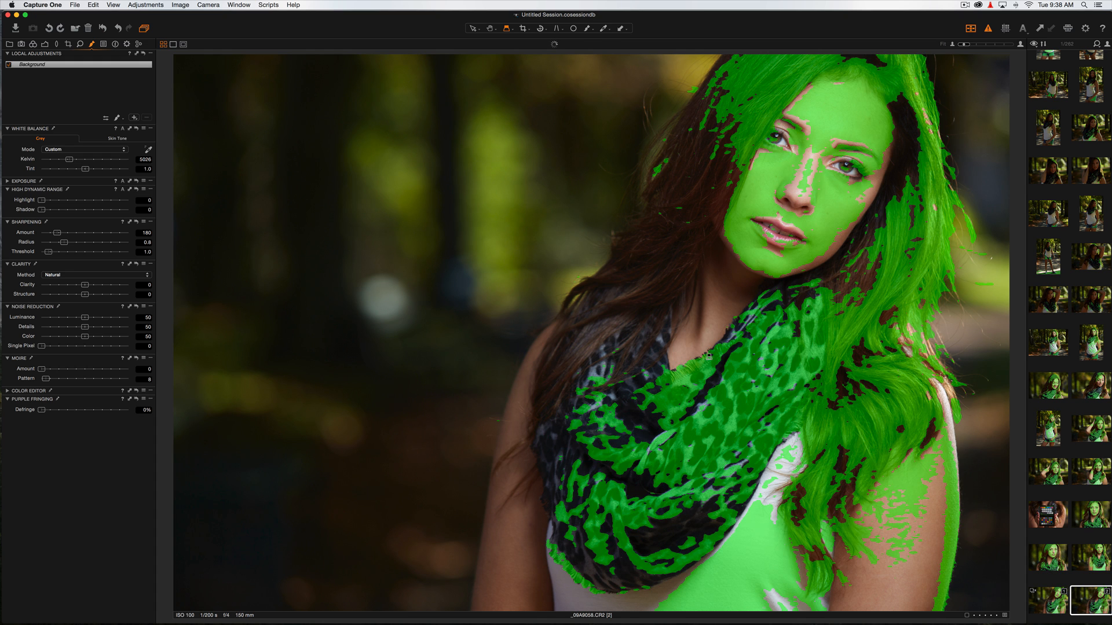
{"action": "left_click", "coordinate": [971, 29]}
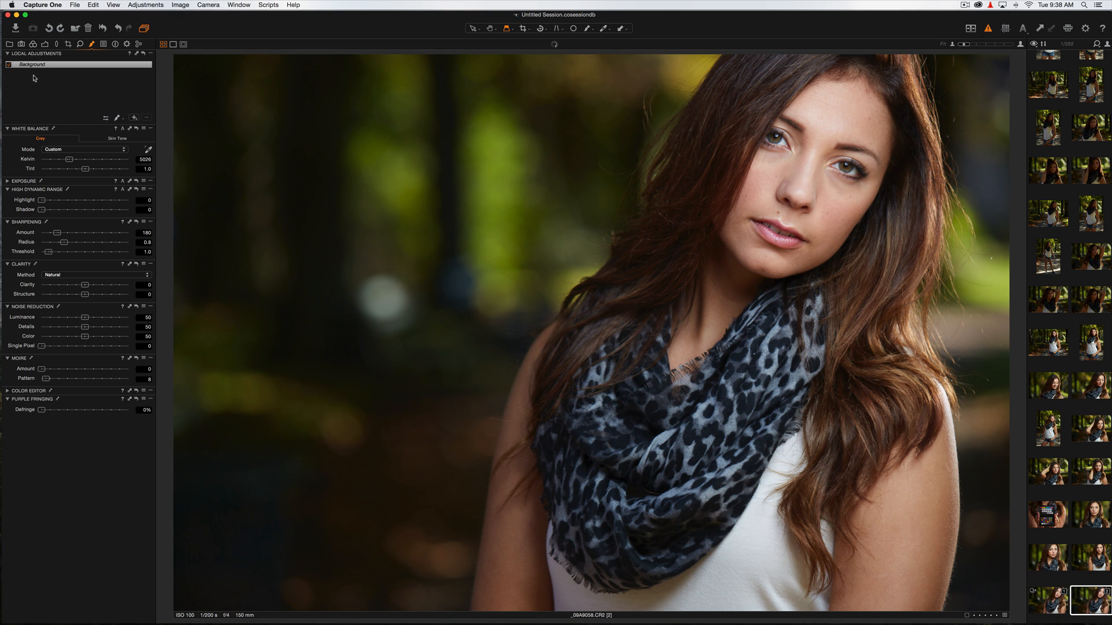
Step: In the exposure tools, try exposure values of 3.27, 3.73 and -4 on the portrait, and return the exposure to its neutral midpoint
{"action": "left_click", "coordinate": [34, 45]}
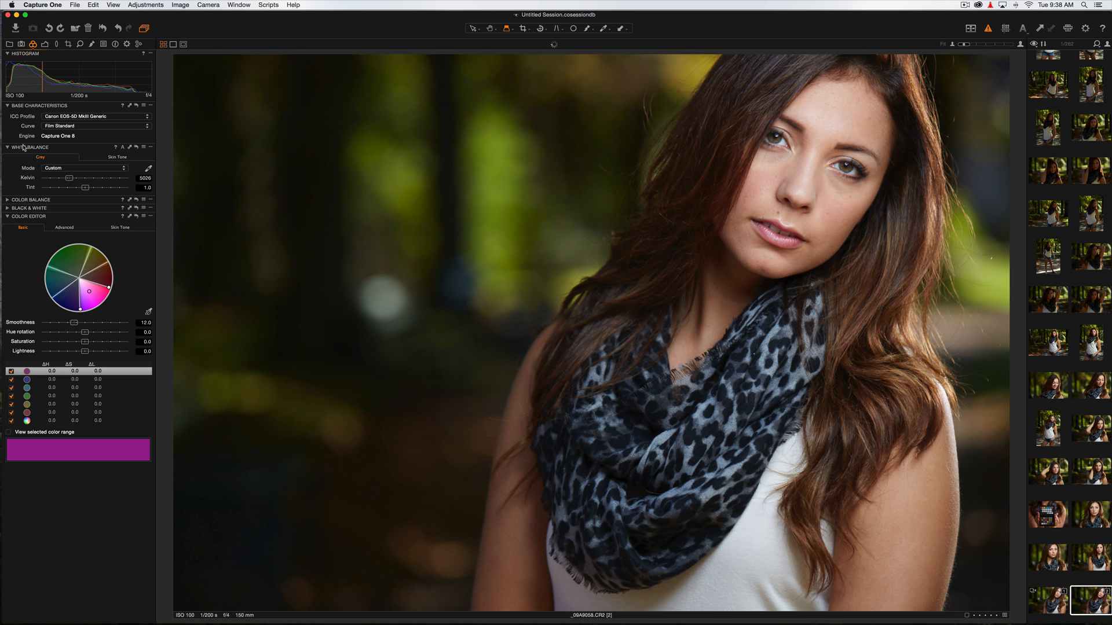
{"action": "left_click", "coordinate": [45, 44]}
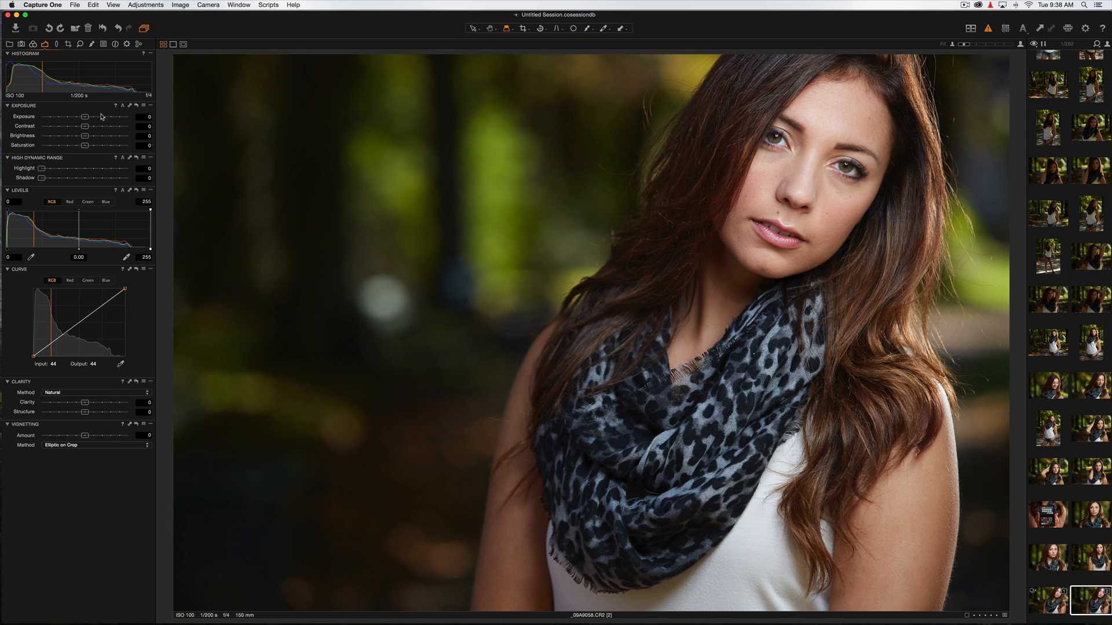
{"action": "left_click_drag", "start_coordinate": [85, 120], "coordinate": [120, 118]}
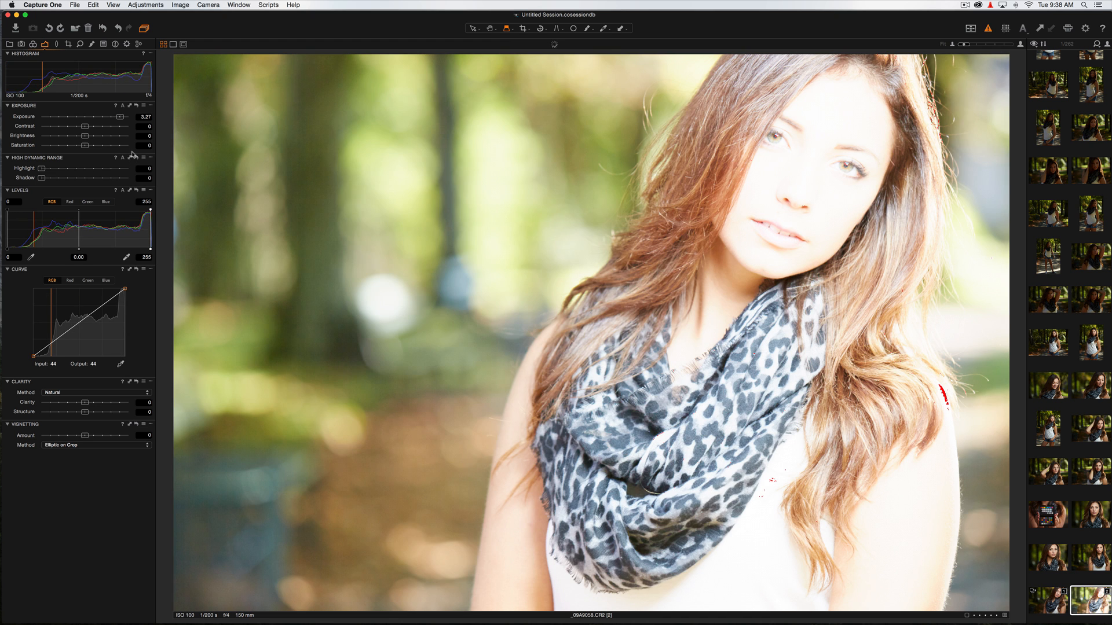
{"action": "left_click_drag", "start_coordinate": [122, 119], "coordinate": [125, 118]}
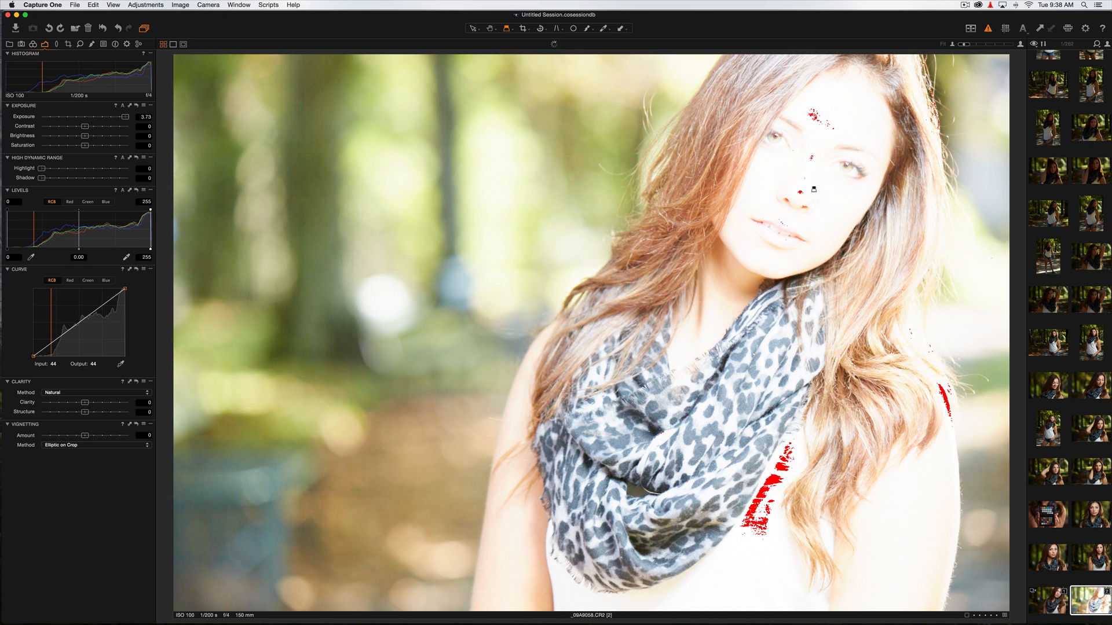
{"action": "left_click_drag", "start_coordinate": [125, 120], "coordinate": [39, 116]}
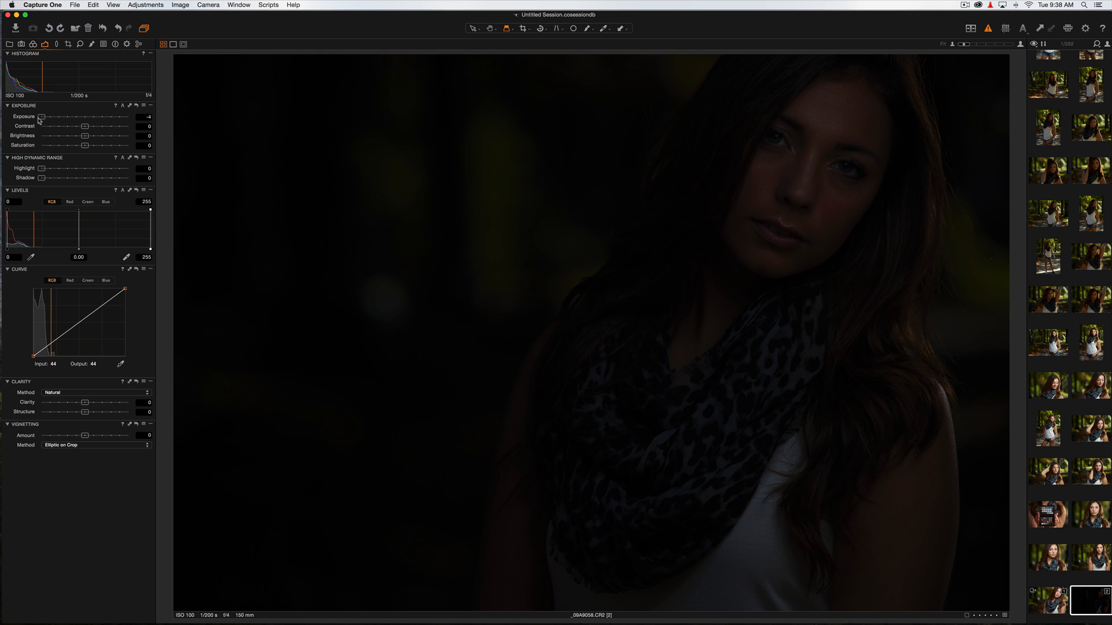
{"action": "left_click_drag", "start_coordinate": [41, 117], "coordinate": [86, 117]}
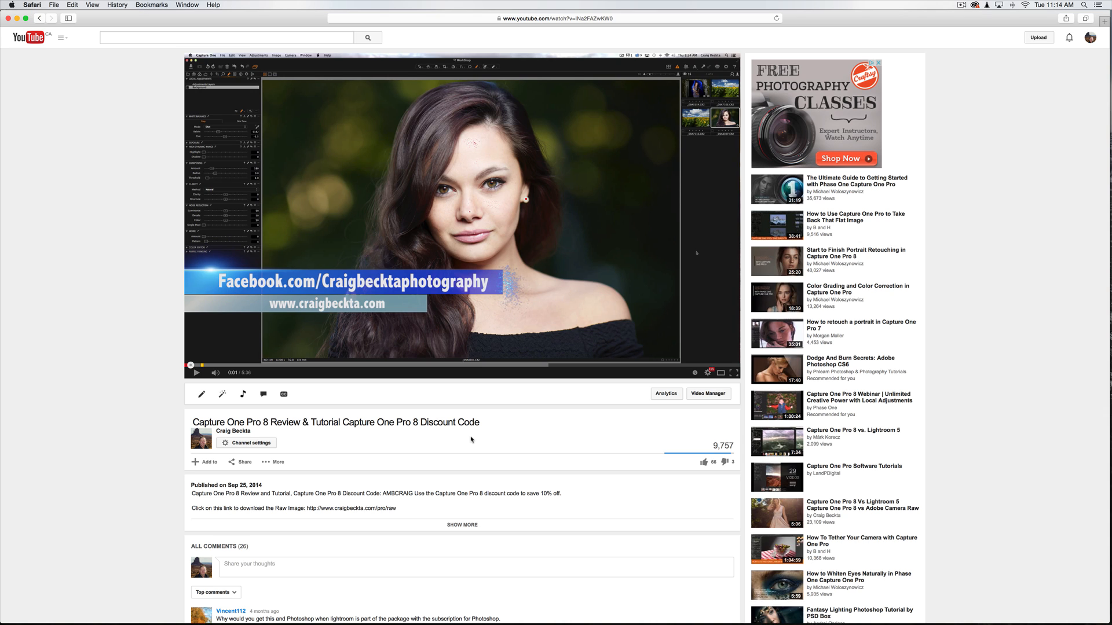
Step: On the Capture One Pro 8 review video's YouTube page in Safari, expand the full description and show the sharing options with the video link
{"action": "left_click", "coordinate": [467, 526]}
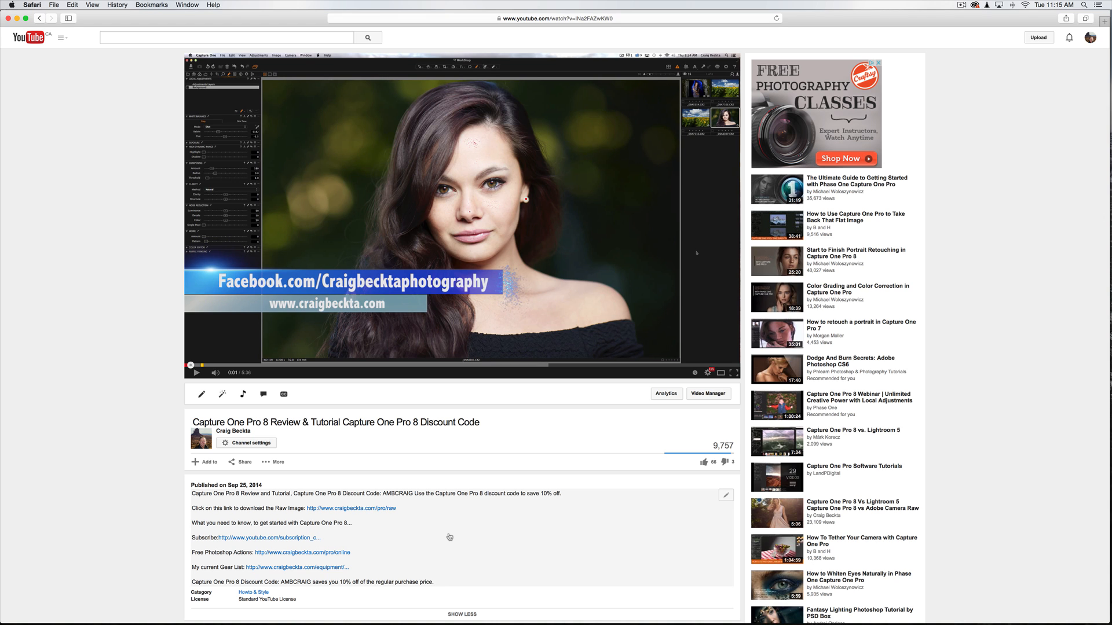
{"action": "scroll", "coordinate": [449, 537], "scroll_direction": "down", "scroll_amount": 2}
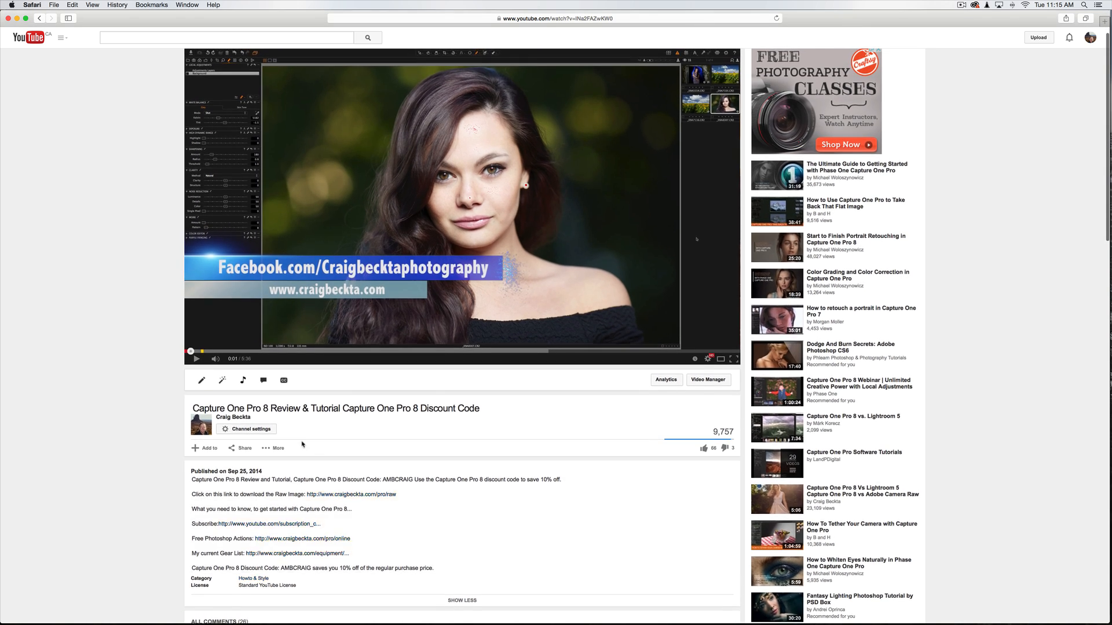
{"action": "left_click", "coordinate": [245, 447]}
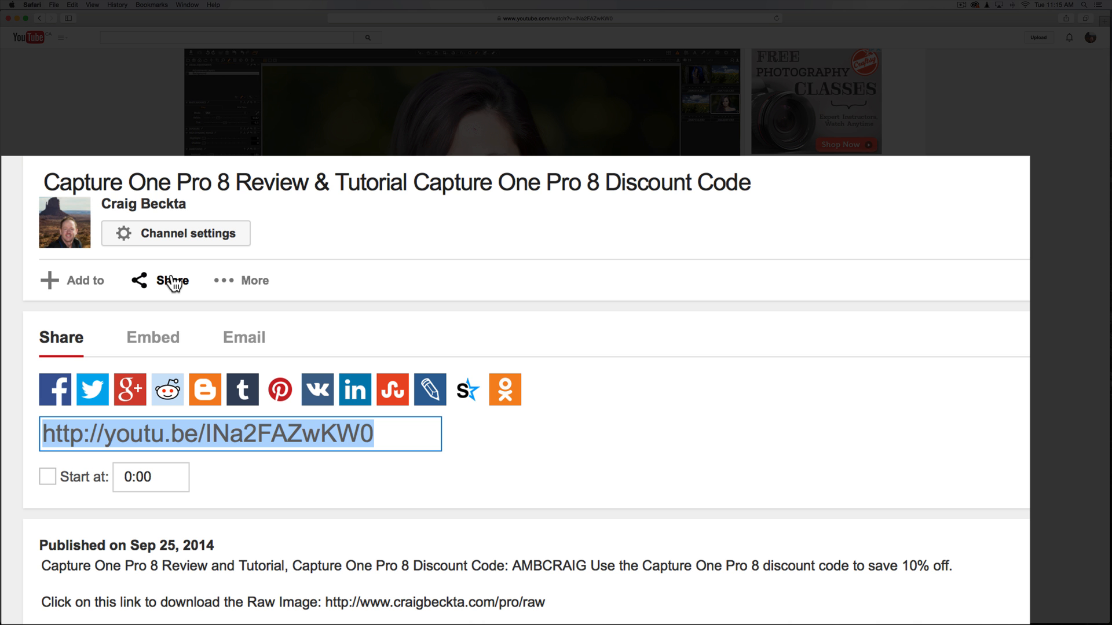
{"action": "scroll", "coordinate": [59, 322], "scroll_direction": "down", "scroll_amount": 3}
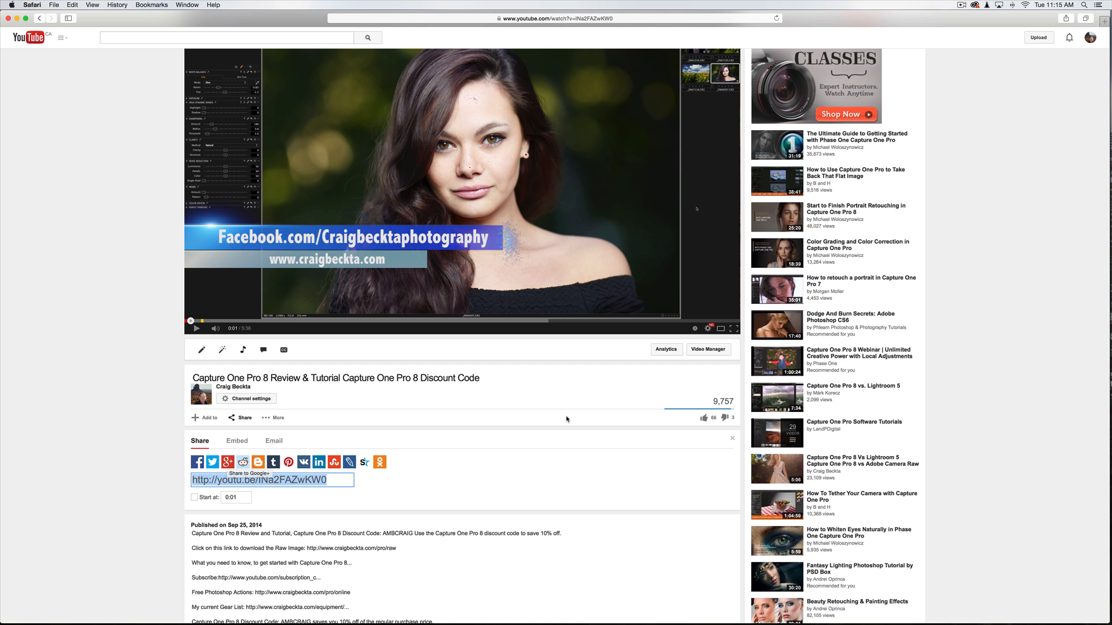
{"action": "scroll", "coordinate": [510, 485], "scroll_direction": "down", "scroll_amount": 3}
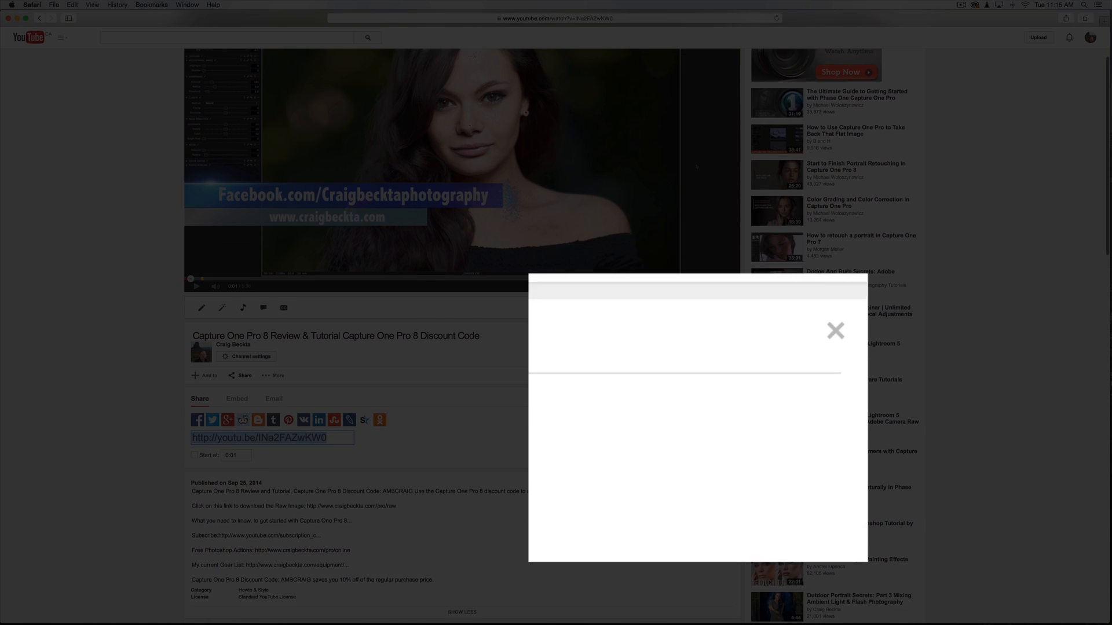